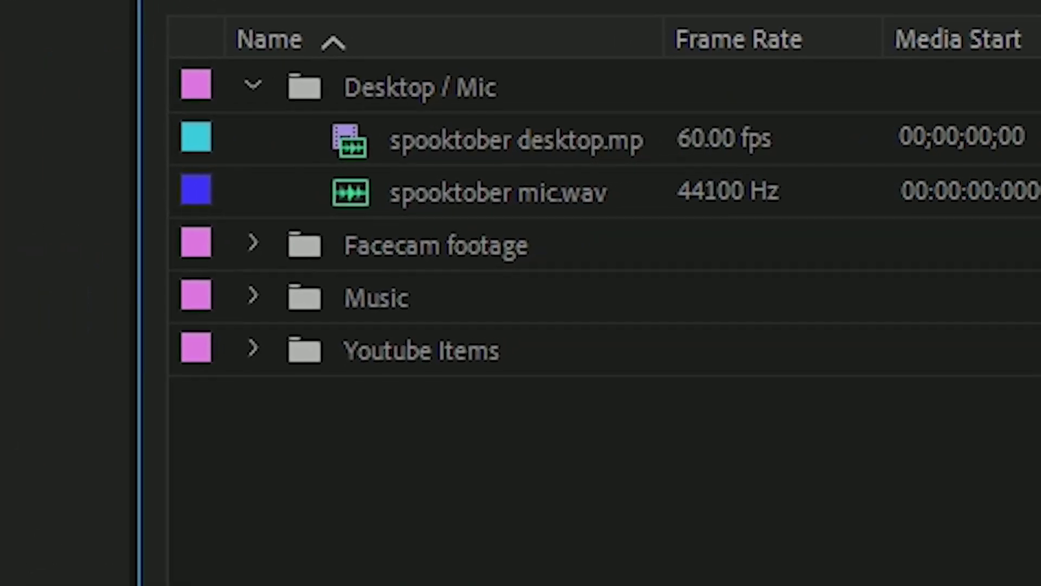
Step: Expand the Facecam footage and Music bins, then search the project for 'smoke'
{"action": "left_click", "coordinate": [253, 243]}
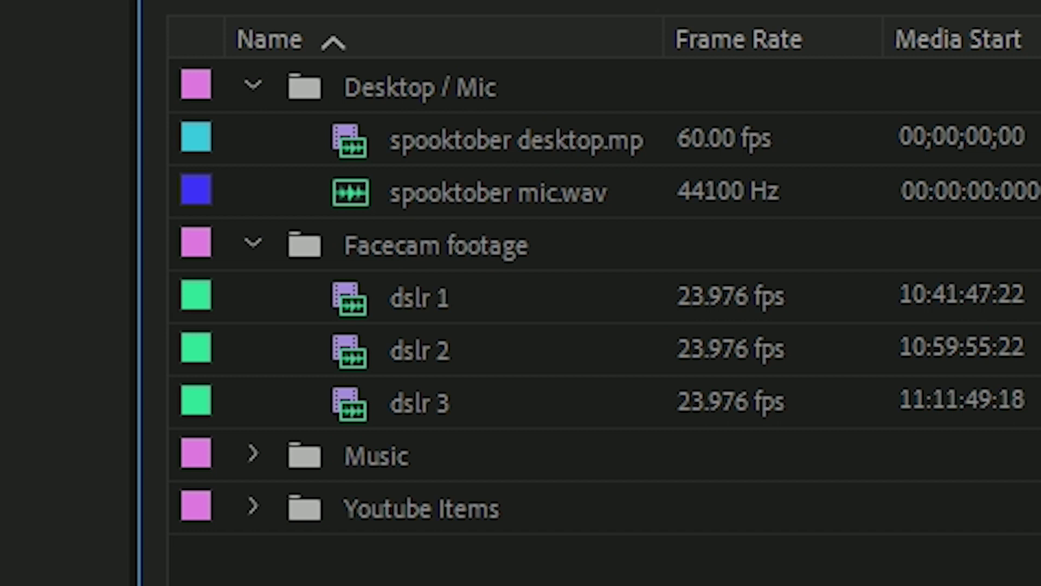
{"action": "left_click", "coordinate": [253, 453]}
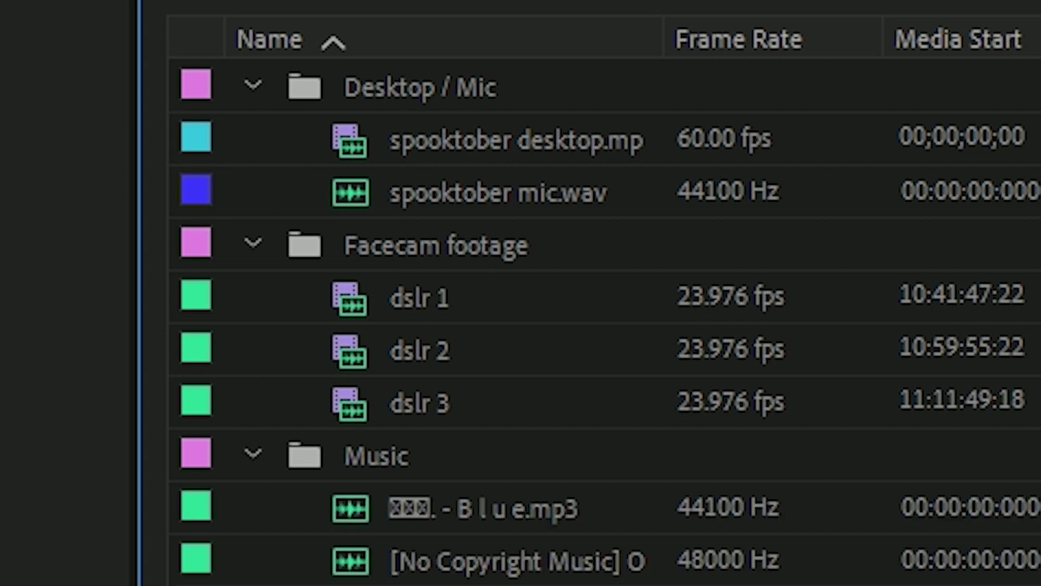
{"action": "scroll", "coordinate": [434, 561], "scroll_direction": "down", "scroll_amount": 20}
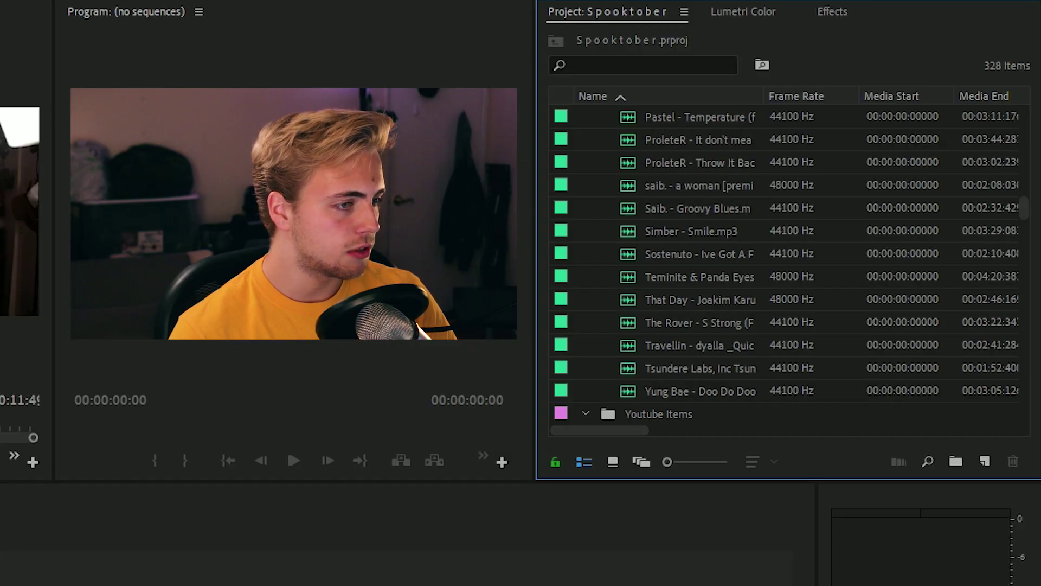
{"action": "scroll", "coordinate": [786, 266], "scroll_direction": "down", "scroll_amount": 3}
{"action": "scroll", "coordinate": [786, 266], "scroll_direction": "down", "scroll_amount": 1}
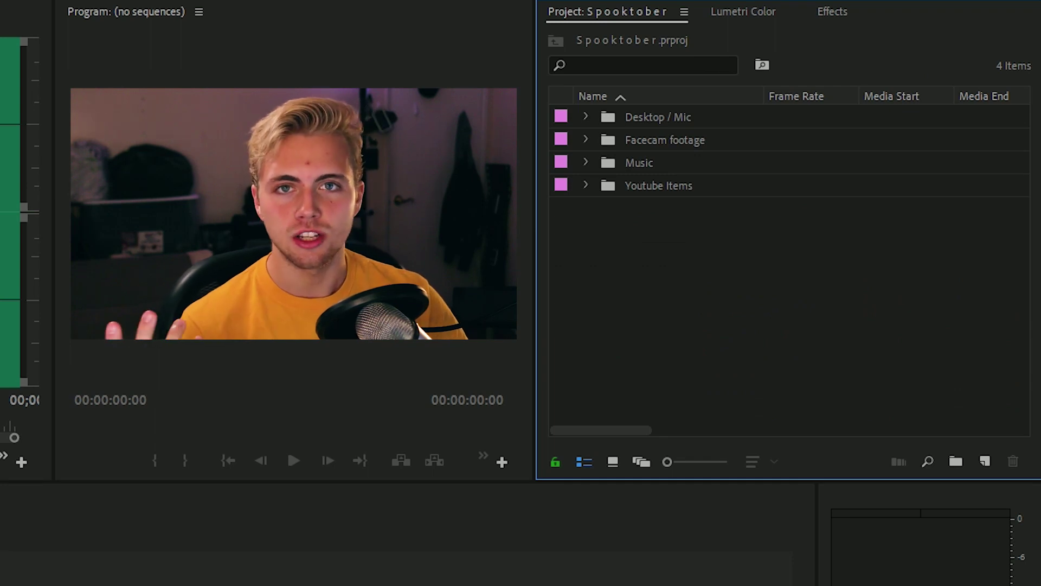
{"action": "left_click", "coordinate": [643, 65]}
{"action": "type", "text": "smo"}
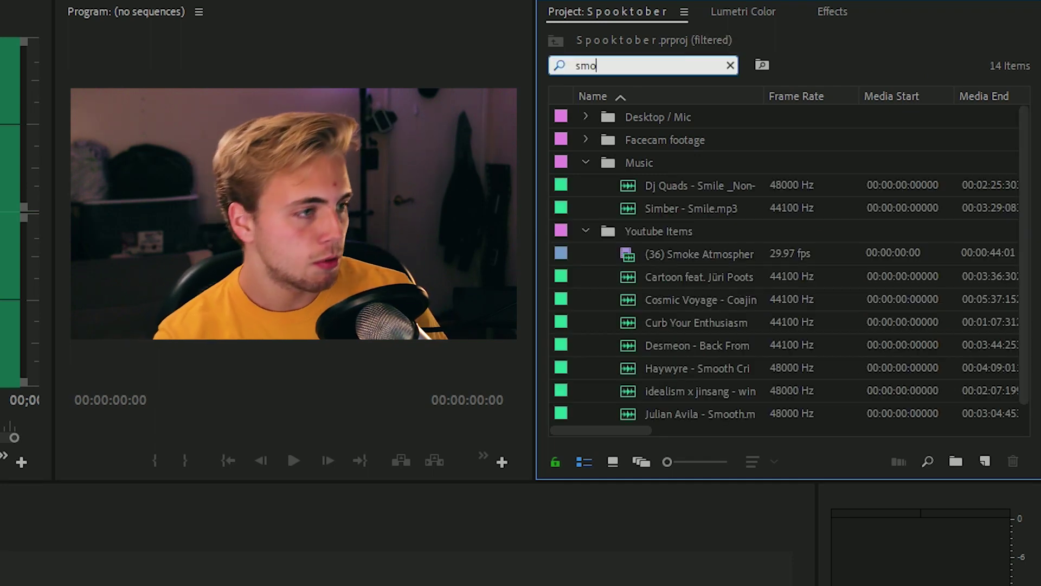
{"action": "type", "text": "ke"}
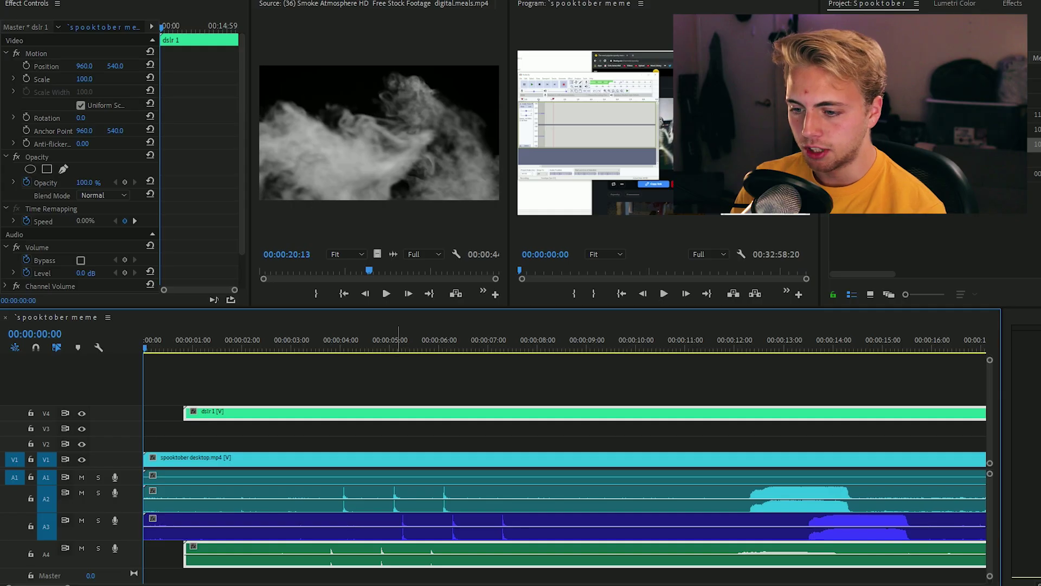
Step: Slide spooktober desktop.mp4 right to sync with the dslr 1 facecam, then play to check
{"action": "left_click_drag", "start_coordinate": [428, 497], "coordinate": [465, 502]}
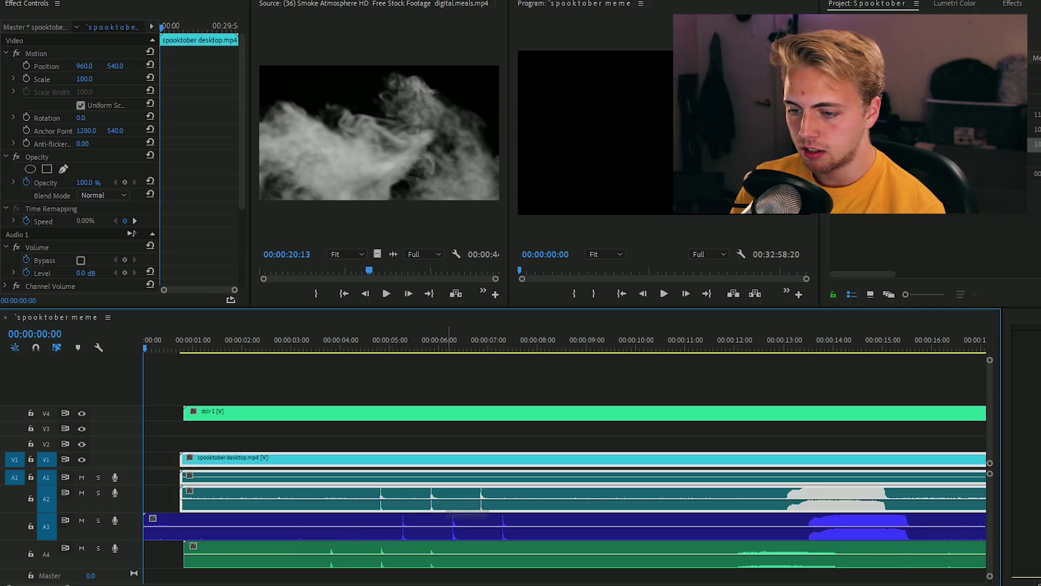
{"action": "key", "text": "space"}
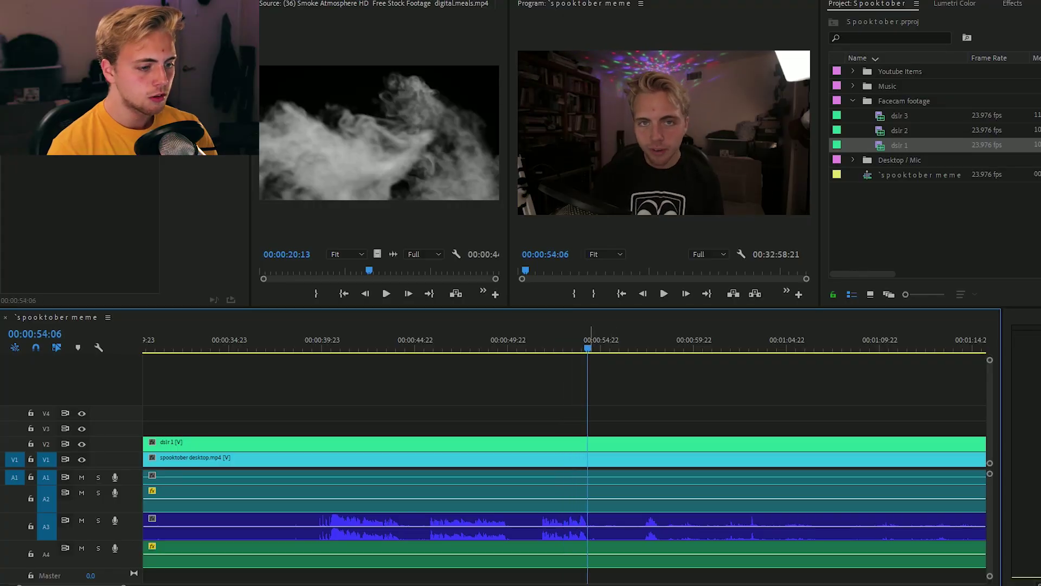
Step: Search the Effects list for the Treble audio effect, then deselect all sequence clips
{"action": "key", "text": "shift+7"}
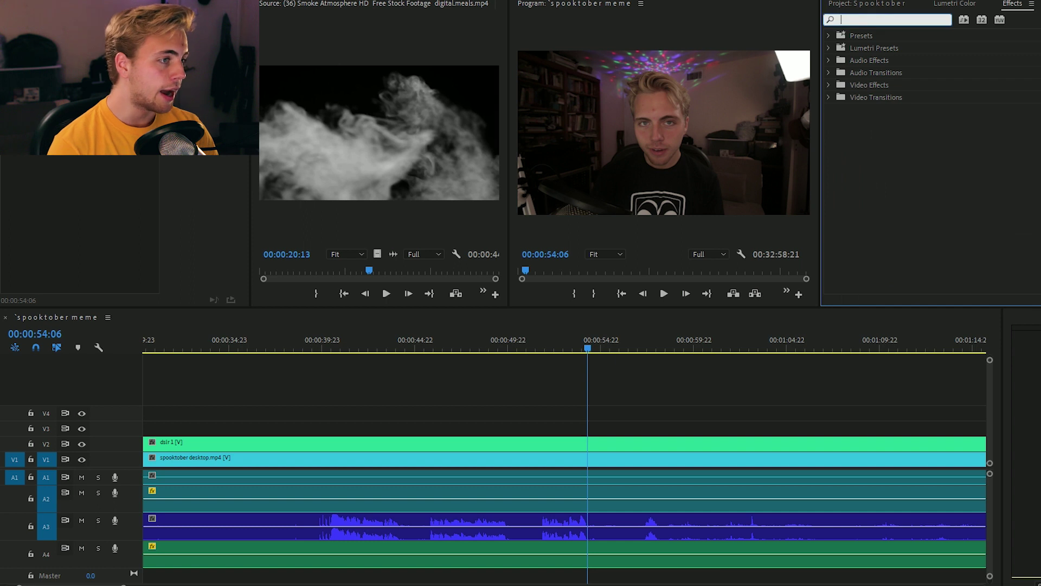
{"action": "type", "text": "b"}
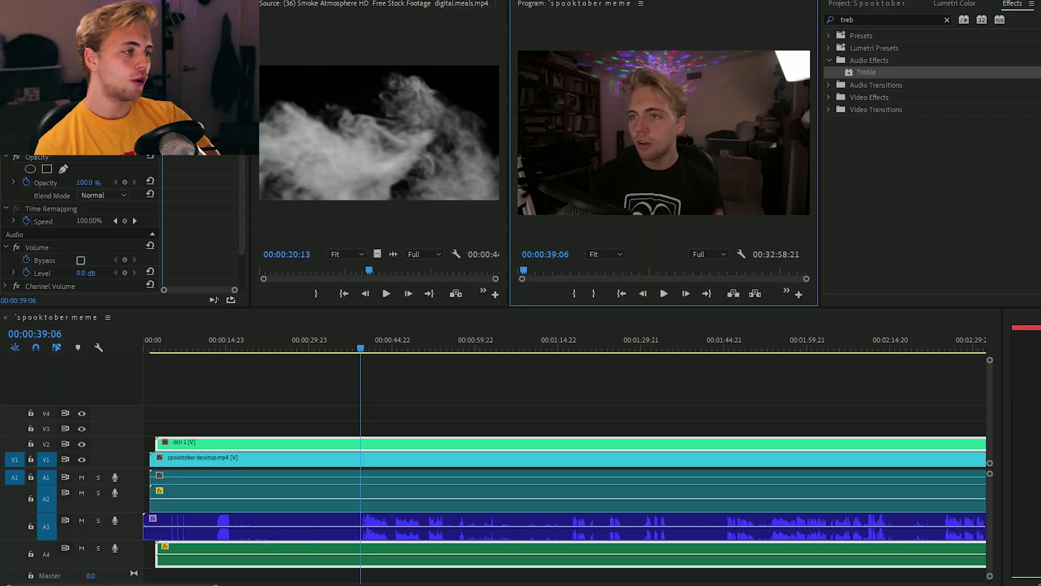
{"action": "left_click", "coordinate": [538, 385]}
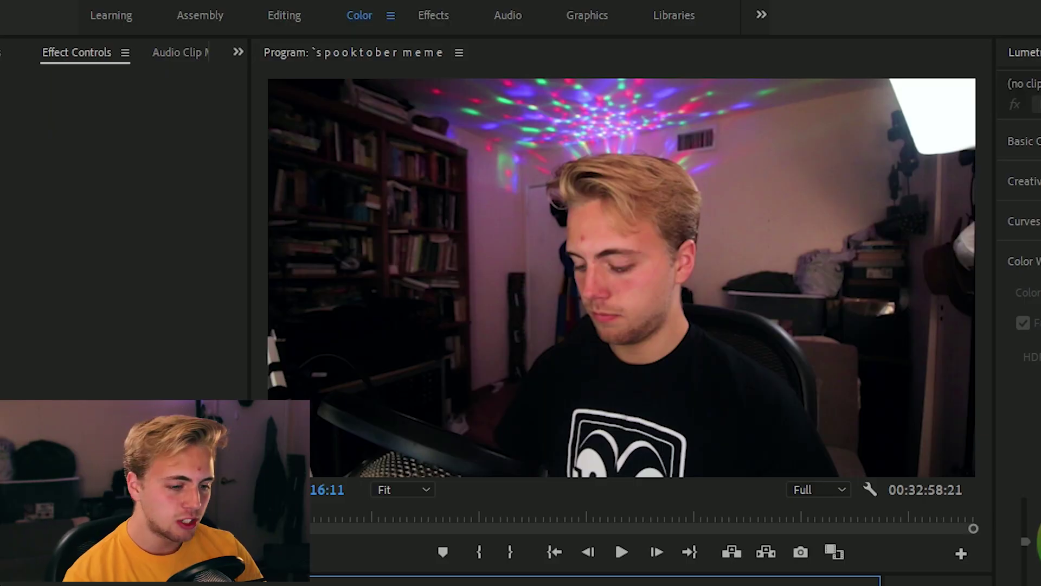
Step: Delete the middle take around 00:00:45 and slide the later clips left to close the gap
{"action": "key", "text": "space"}
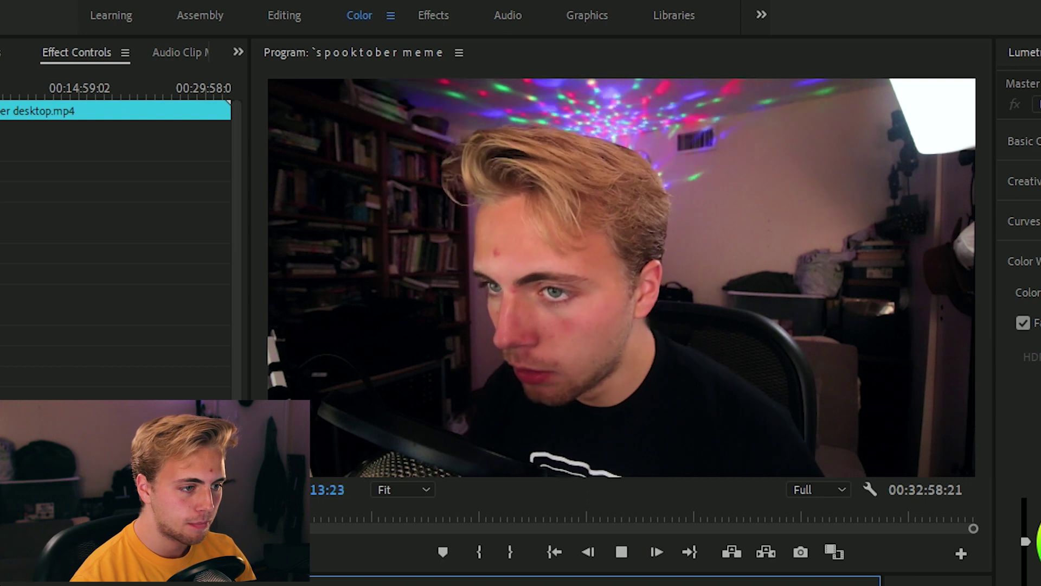
{"action": "key", "text": "space"}
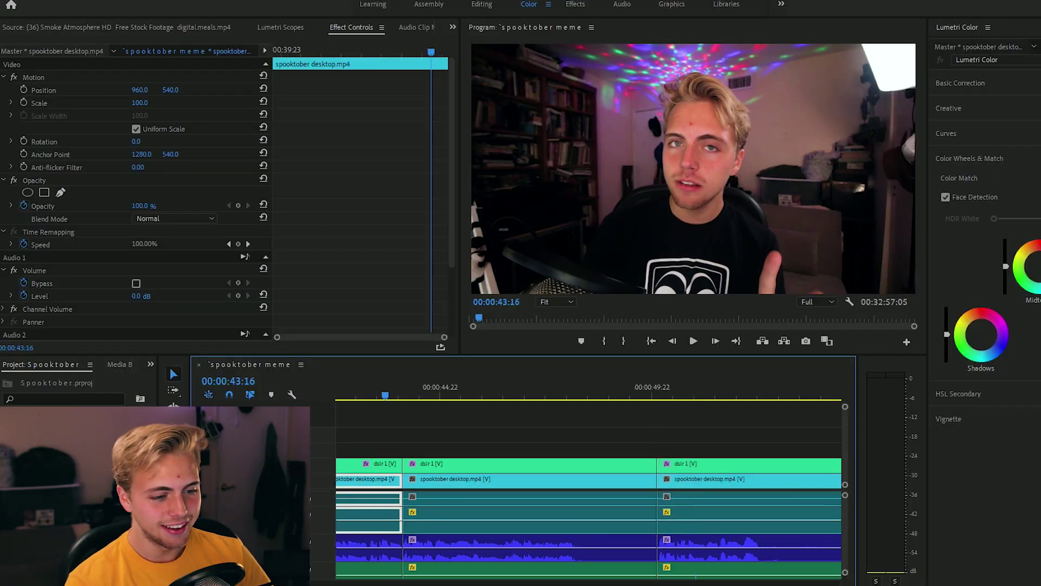
{"action": "left_click", "coordinate": [483, 479]}
{"action": "key", "text": "shift+Left"}
{"action": "key", "text": "shift+Left"}
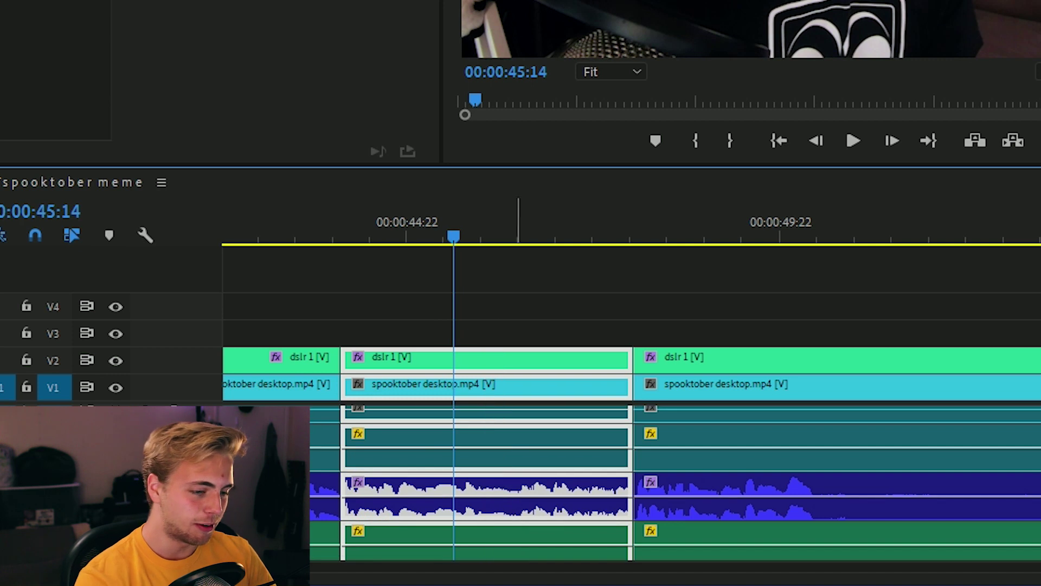
{"action": "key", "text": "Delete"}
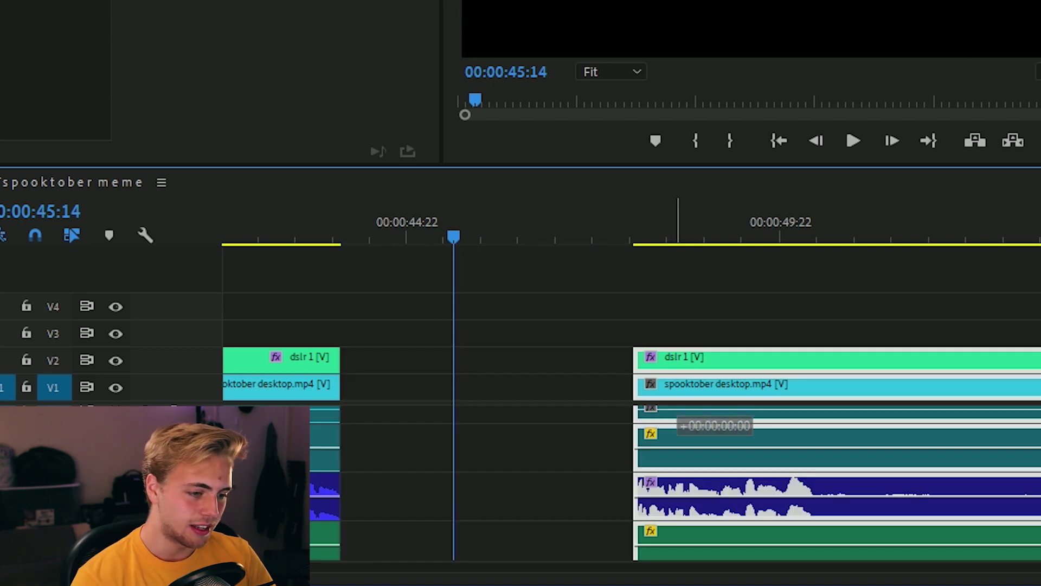
{"action": "left_click_drag", "start_coordinate": [686, 417], "coordinate": [393, 417]}
{"action": "left_click", "coordinate": [298, 237]}
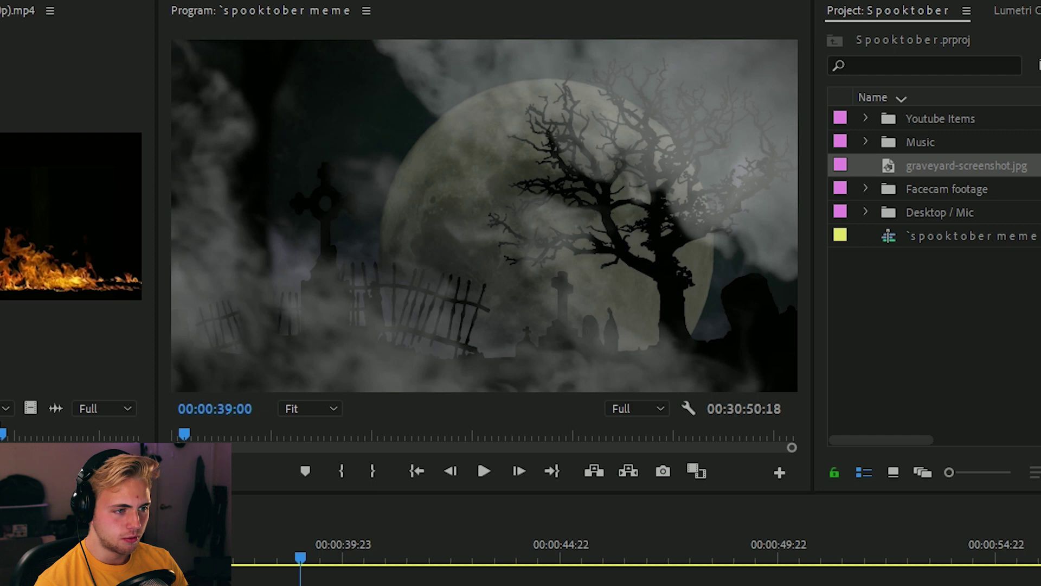
Step: Search the Effects list for 'blur' and step back a few frames to check the title
{"action": "key", "text": "shift+7"}
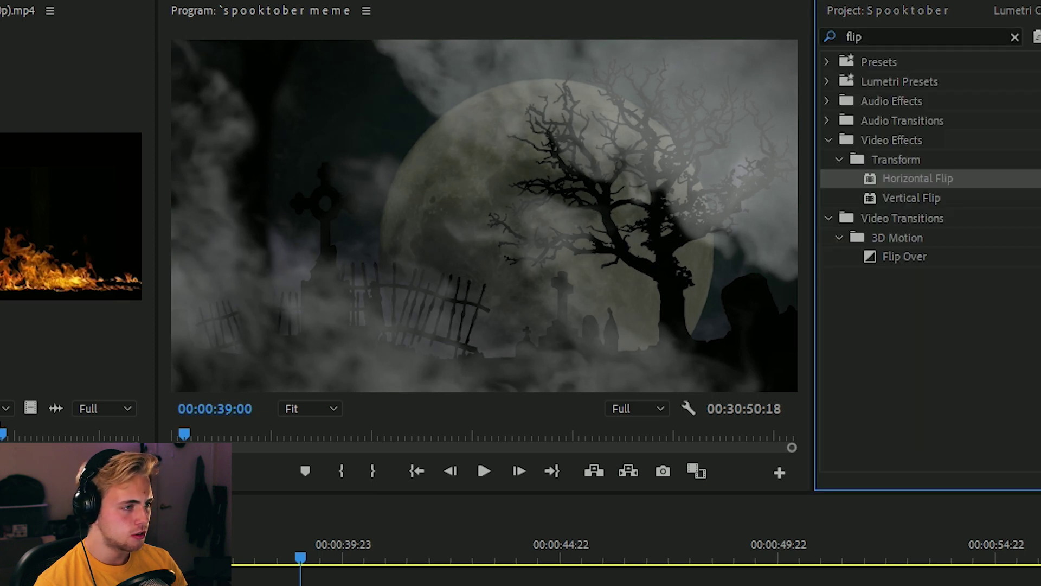
{"action": "type", "text": "blur"}
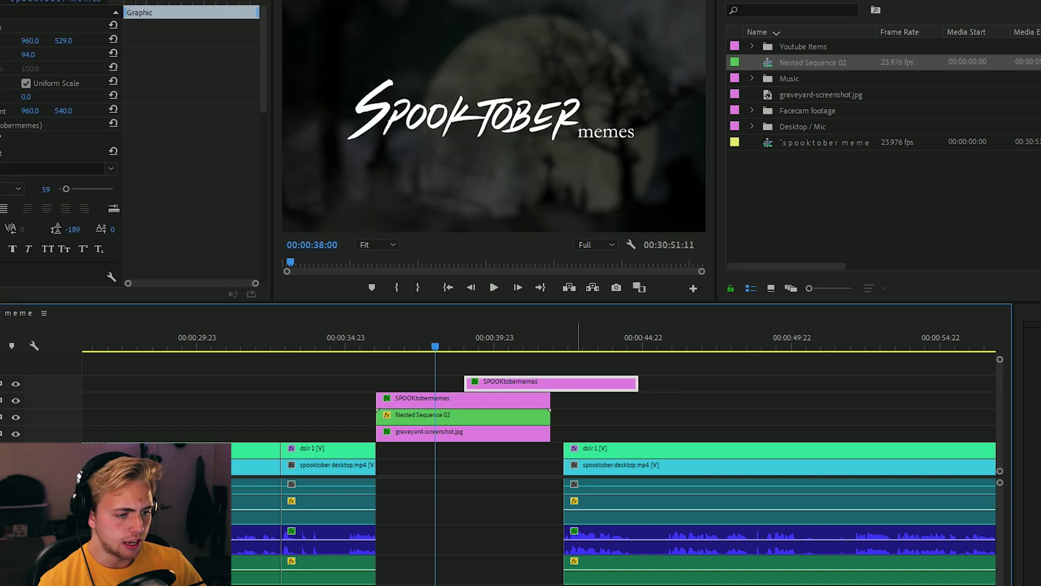
{"action": "key", "text": "shift+Left"}
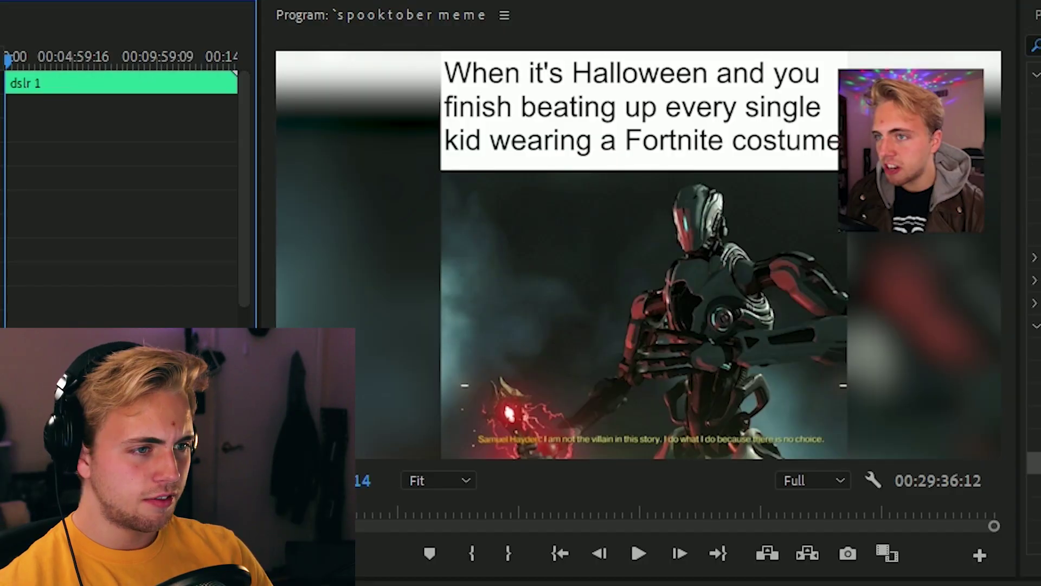
Step: Move the facecam inset to the lower left, check it full-screen, and fit the timeline view
{"action": "mouse_move", "coordinate": [910, 151]}
{"action": "left_mouse_down"}
{"action": "mouse_move", "coordinate": [360, 317]}
{"action": "mouse_move", "coordinate": [418, 326]}
{"action": "mouse_move", "coordinate": [372, 251]}
{"action": "mouse_move", "coordinate": [372, 277]}
{"action": "left_mouse_up"}
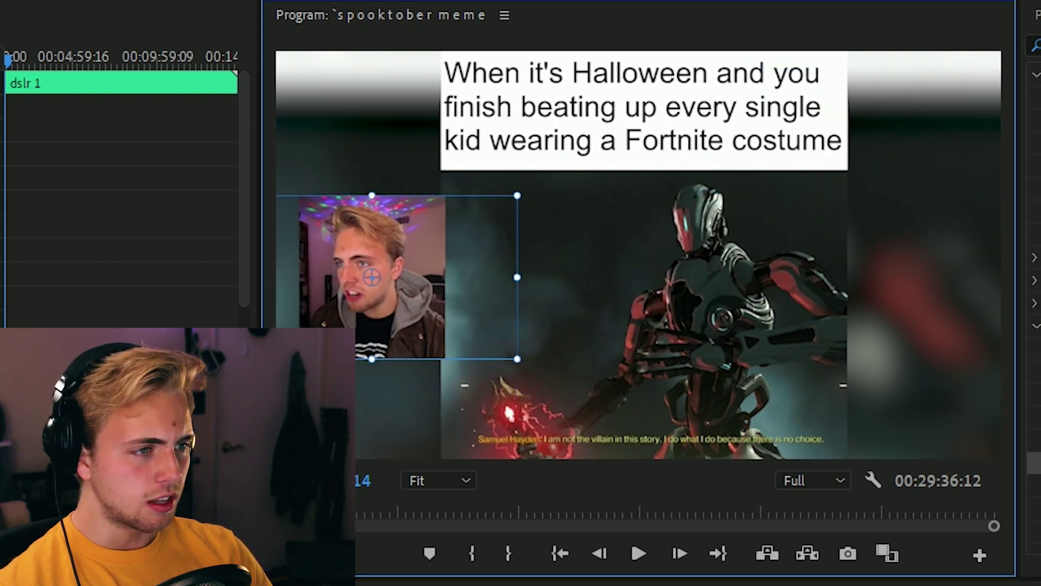
{"action": "left_click", "coordinate": [1033, 46]}
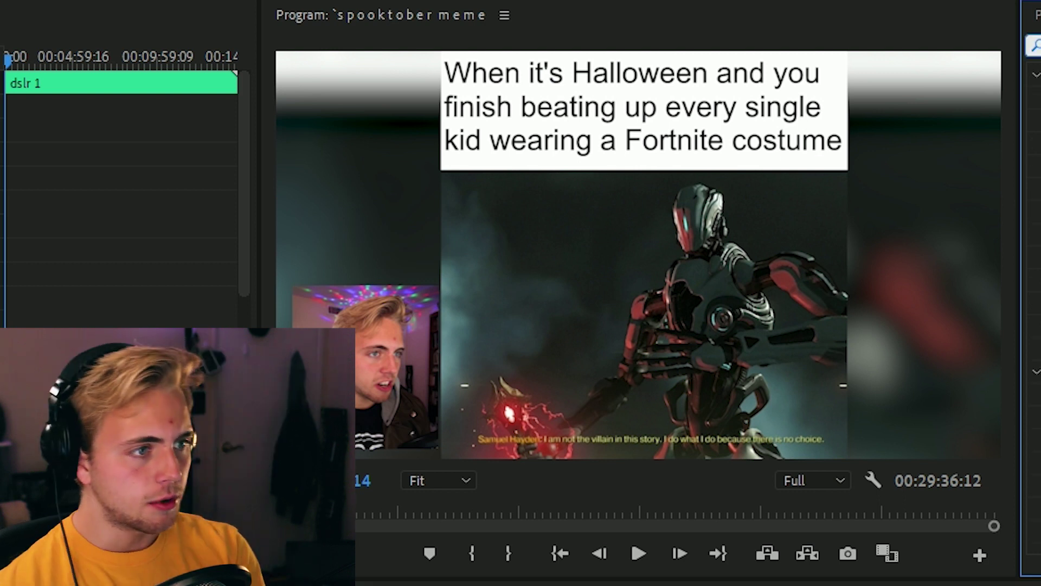
{"action": "scroll", "coordinate": [122, 217], "scroll_direction": "down", "scroll_amount": 5}
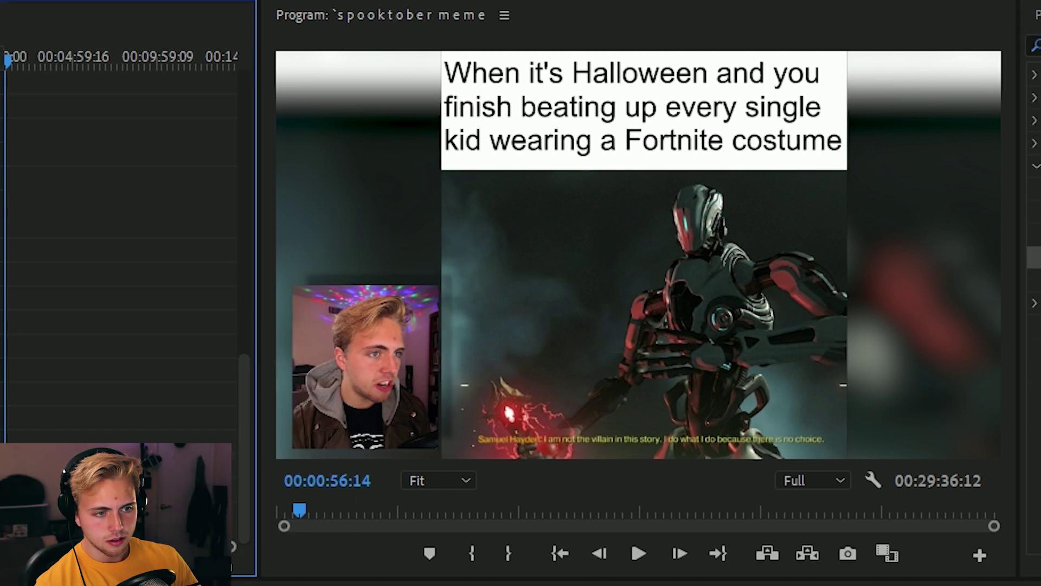
{"action": "key", "text": "grave"}
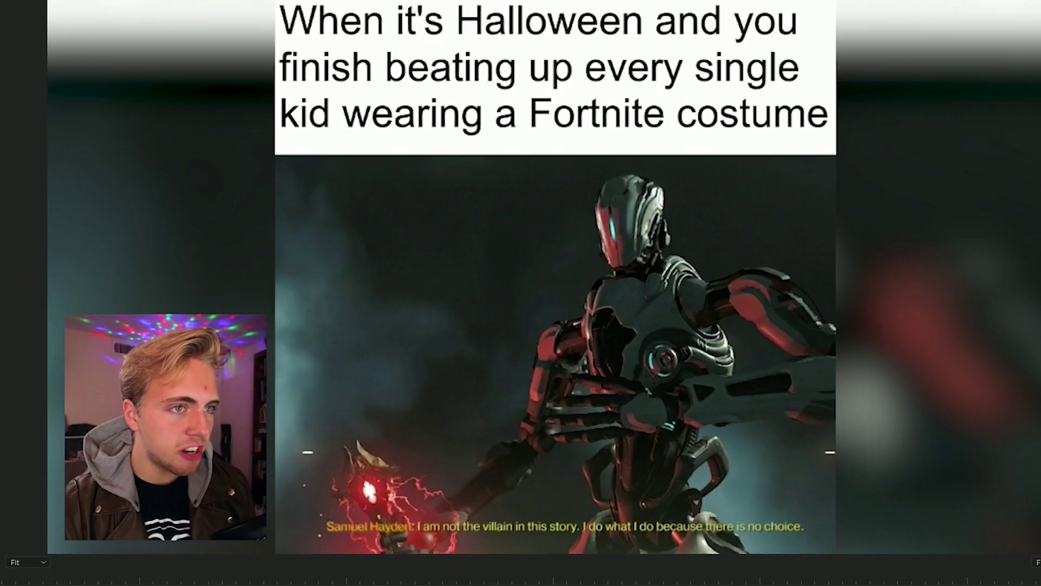
{"action": "key", "text": "grave"}
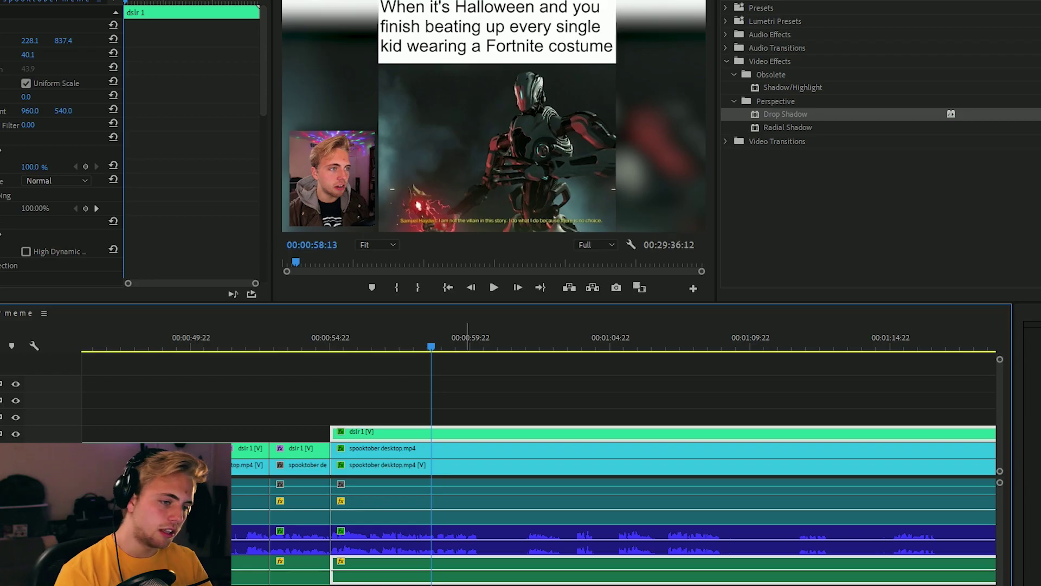
{"action": "key", "text": "backslash"}
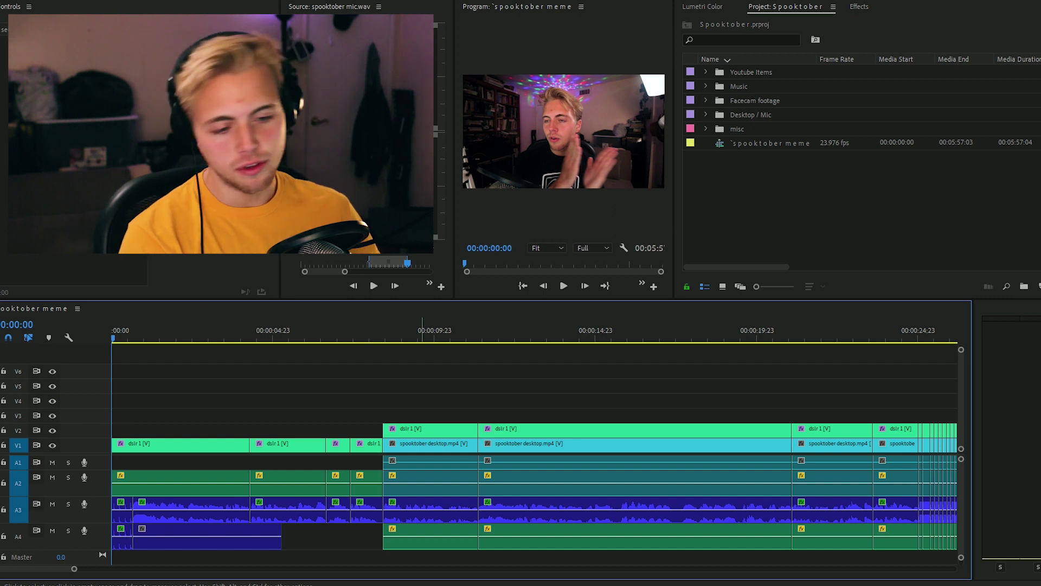
Step: Apply a default audio crossfade at the A4 edit point after previewing the sequence start
{"action": "key", "text": "space"}
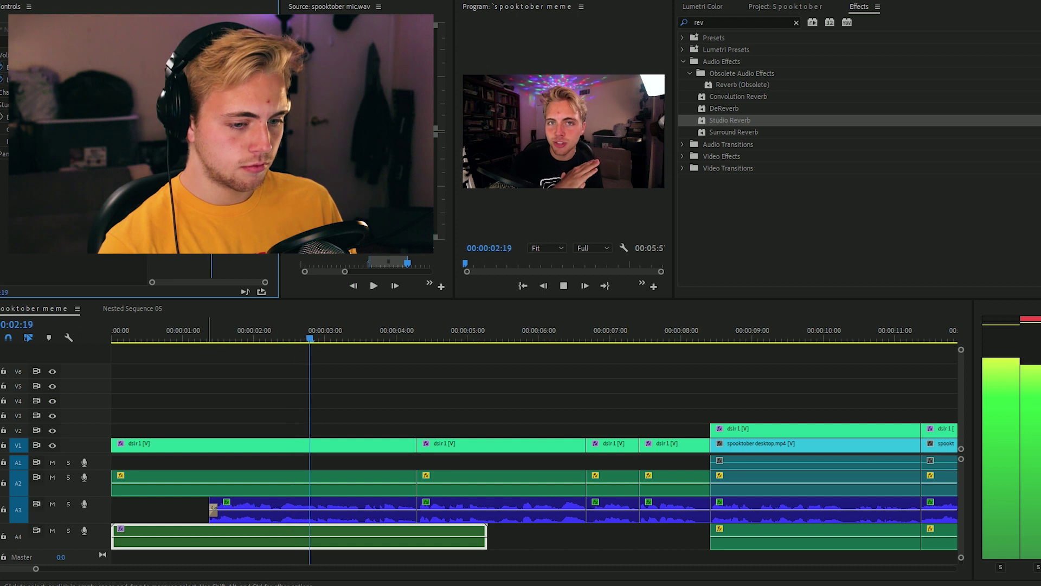
{"action": "right_click", "coordinate": [190, 534]}
{"action": "left_click", "coordinate": [250, 508]}
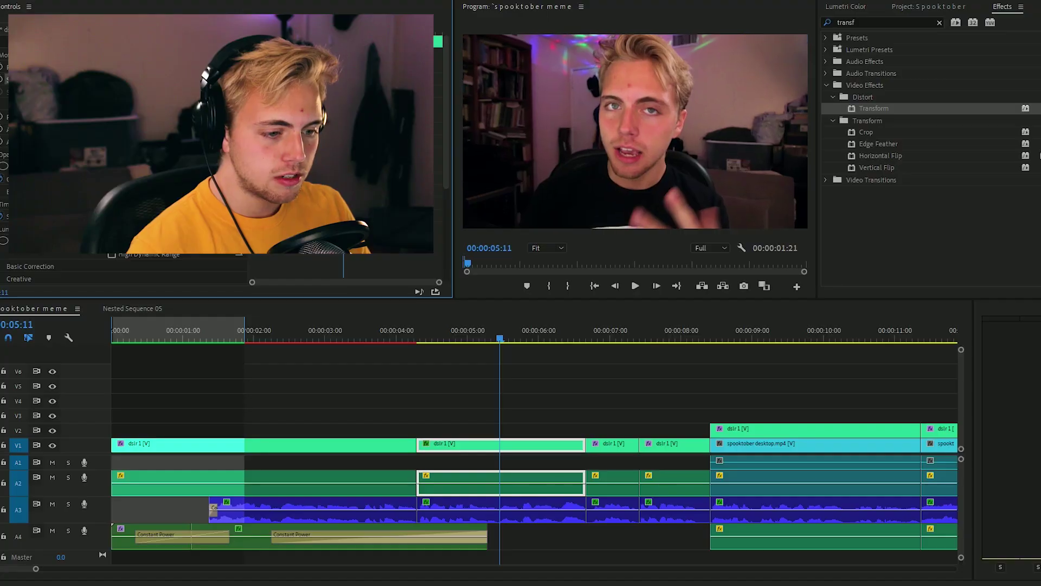
Step: Deselect the clip, preview the opening cuts, and clear the effects search
{"action": "left_click", "coordinate": [409, 401]}
{"action": "key", "text": "Delete"}
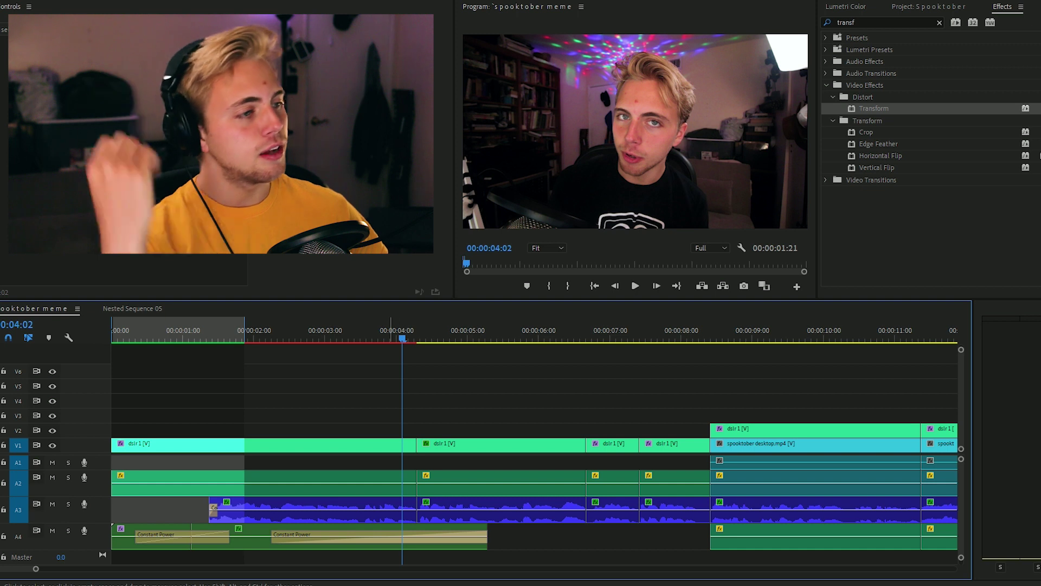
{"action": "left_click", "coordinate": [939, 22]}
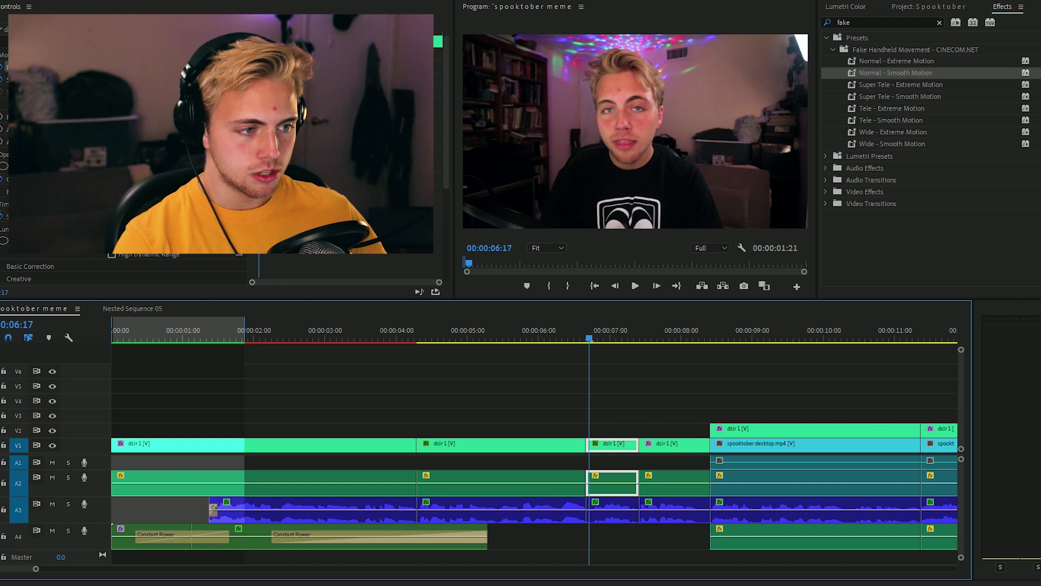
Step: Play back the shaken early cuts to check the motion, then render the timeline preview
{"action": "key", "text": "space"}
{"action": "key", "text": "equal"}
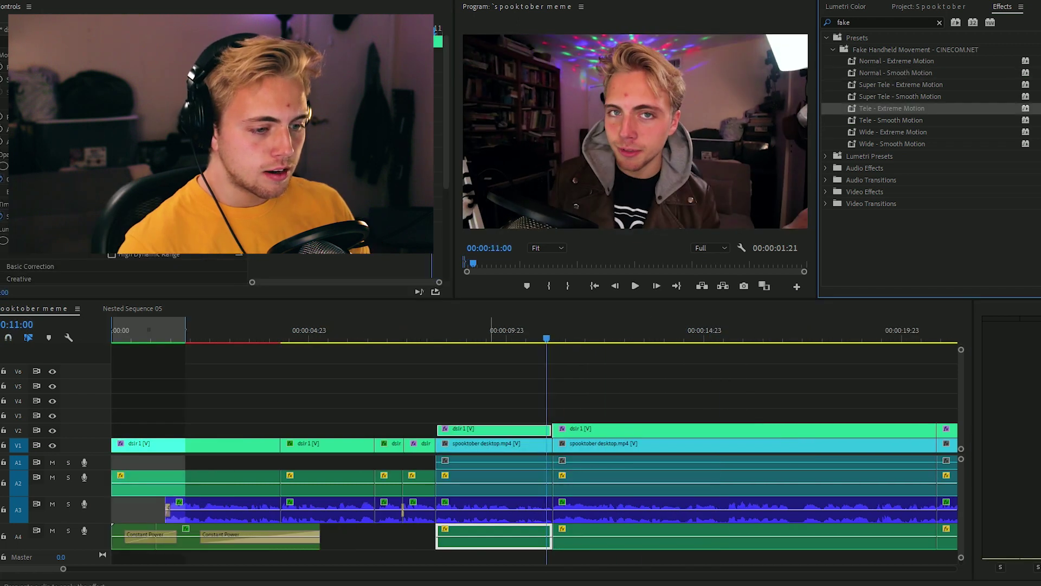
{"action": "key", "text": "space"}
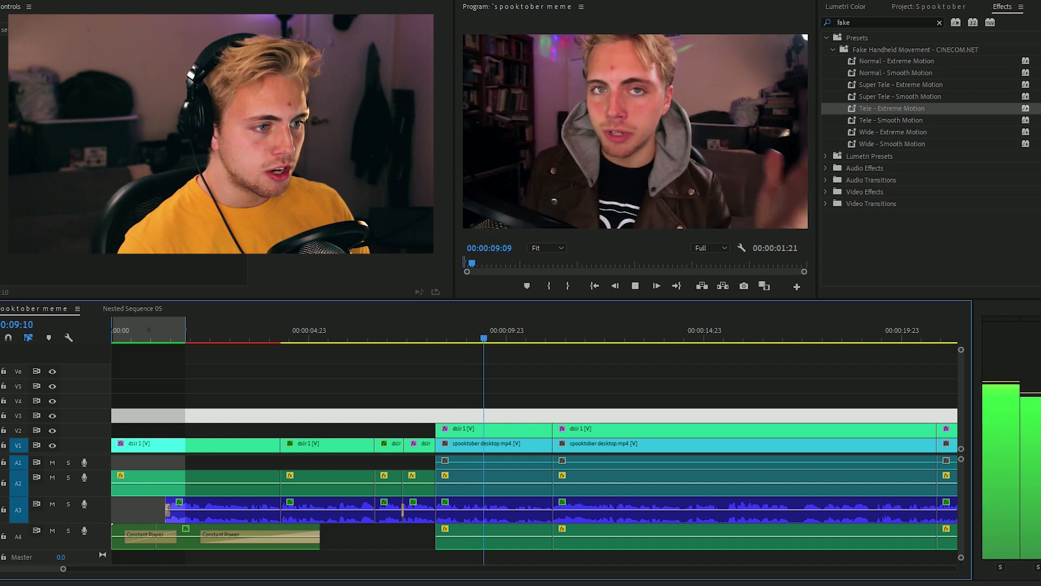
{"action": "key", "text": "space"}
{"action": "key", "text": "minus"}
{"action": "key", "text": "Return"}
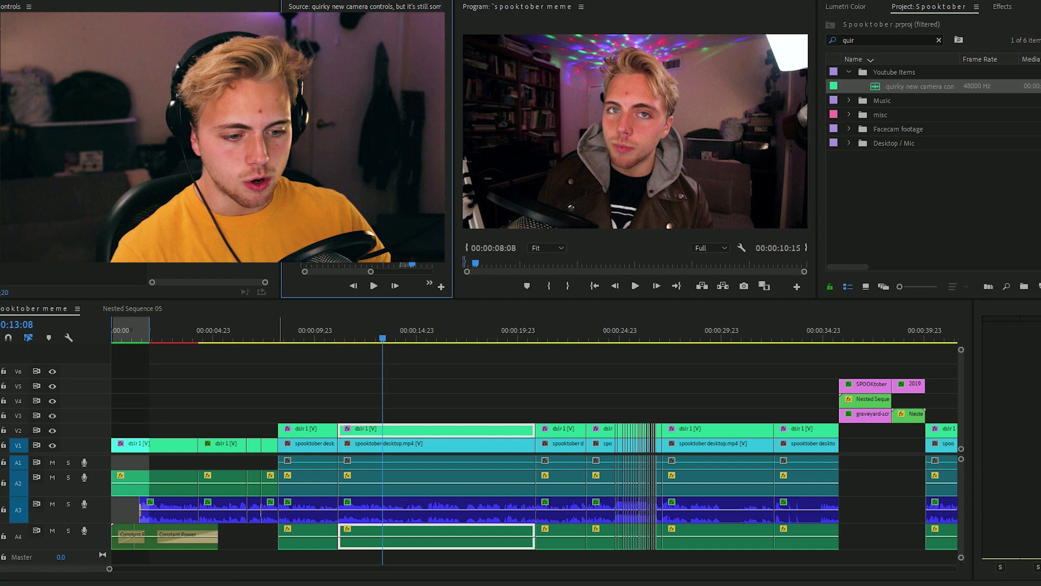
Step: Scroll through the Project panel to locate the quirky camera sound
{"action": "scroll", "coordinate": [488, 504], "scroll_direction": "down", "scroll_amount": 1}
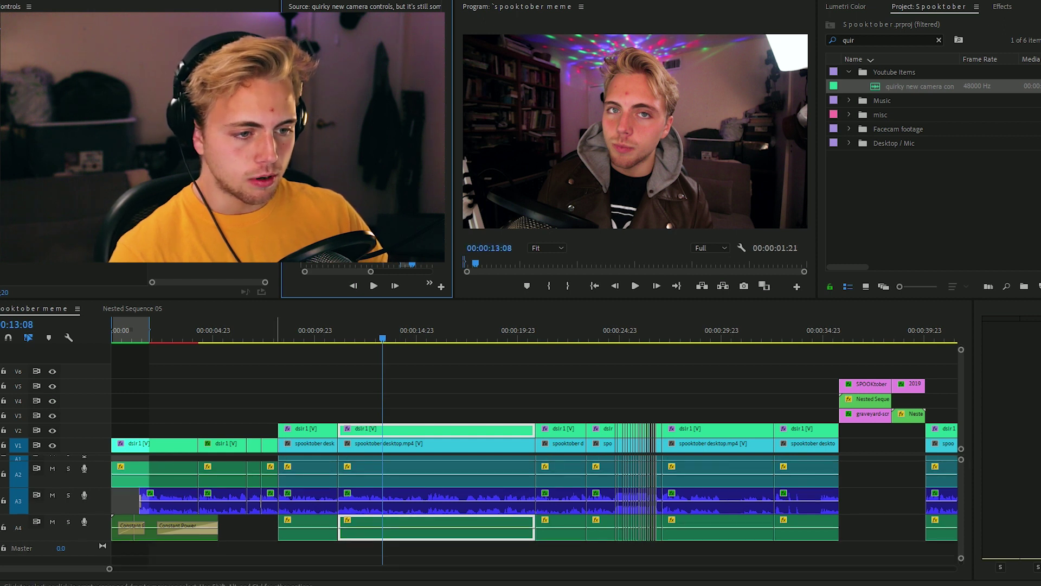
{"action": "scroll", "coordinate": [489, 504], "scroll_direction": "up", "scroll_amount": 1}
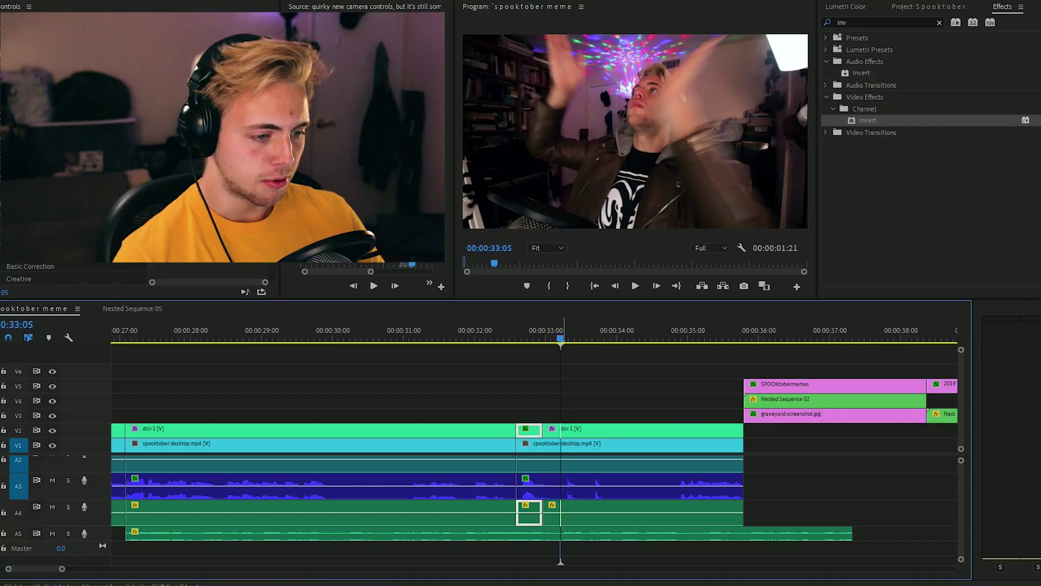
Step: Paste the copied flash clips at the playhead near 33 seconds and preview the cut frame by frame
{"action": "key", "text": "ctrl+v"}
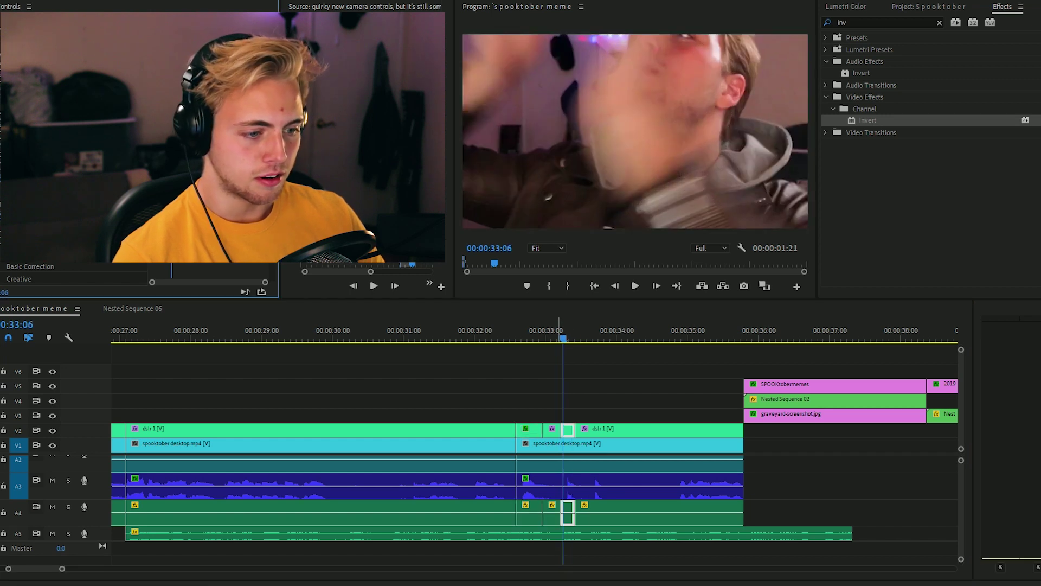
{"action": "left_click", "coordinate": [565, 337]}
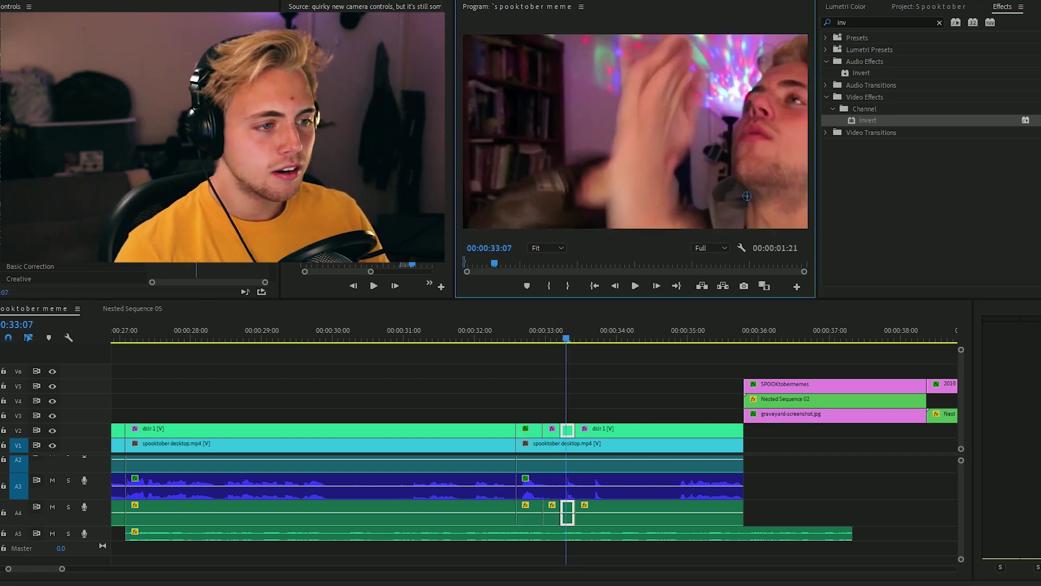
{"action": "key", "text": "space"}
{"action": "key", "text": "Left"}
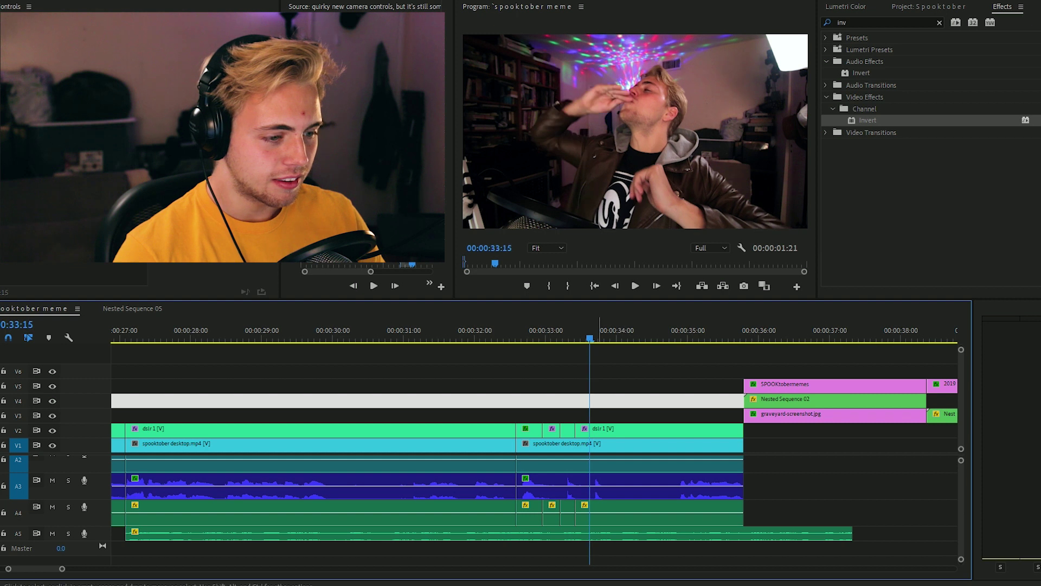
{"action": "key", "text": "space"}
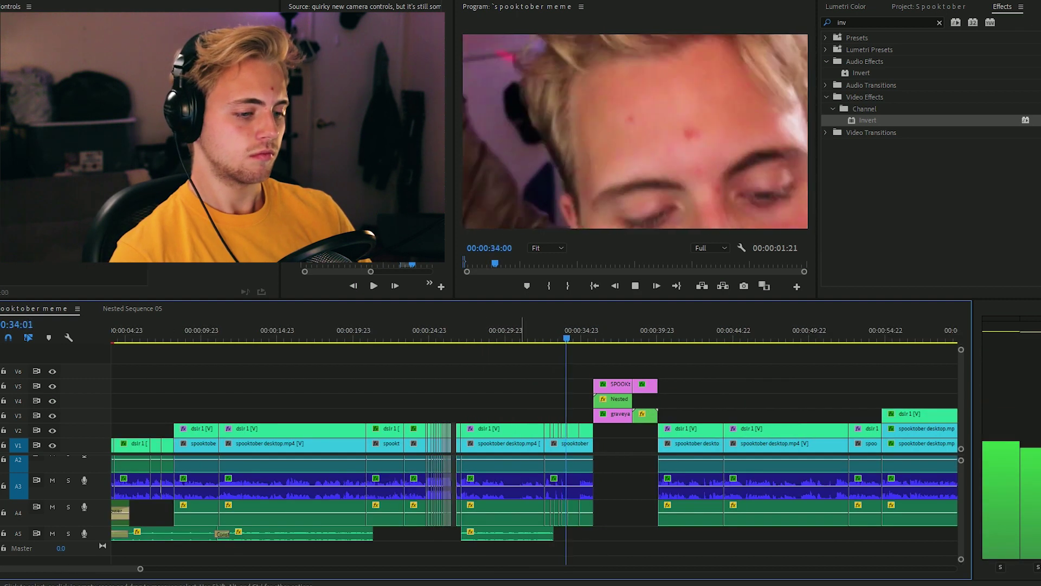
Step: Move the A5 audio clip about one second earlier, under the SPOOKTOBER memes title card
{"action": "left_click_drag", "start_coordinate": [367, 534], "coordinate": [518, 536]}
{"action": "left_click", "coordinate": [658, 533]}
{"action": "key", "text": "space"}
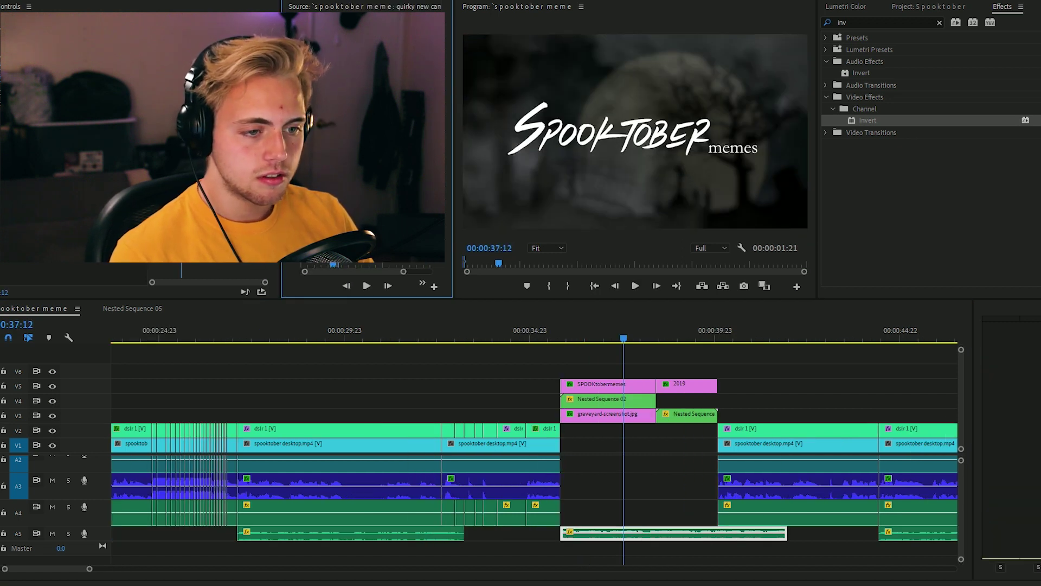
Step: Delete the A5 audio under the title and nudge the 2019 and Nested Sequence 03 clips earlier
{"action": "key", "text": "Delete"}
{"action": "key", "text": "space"}
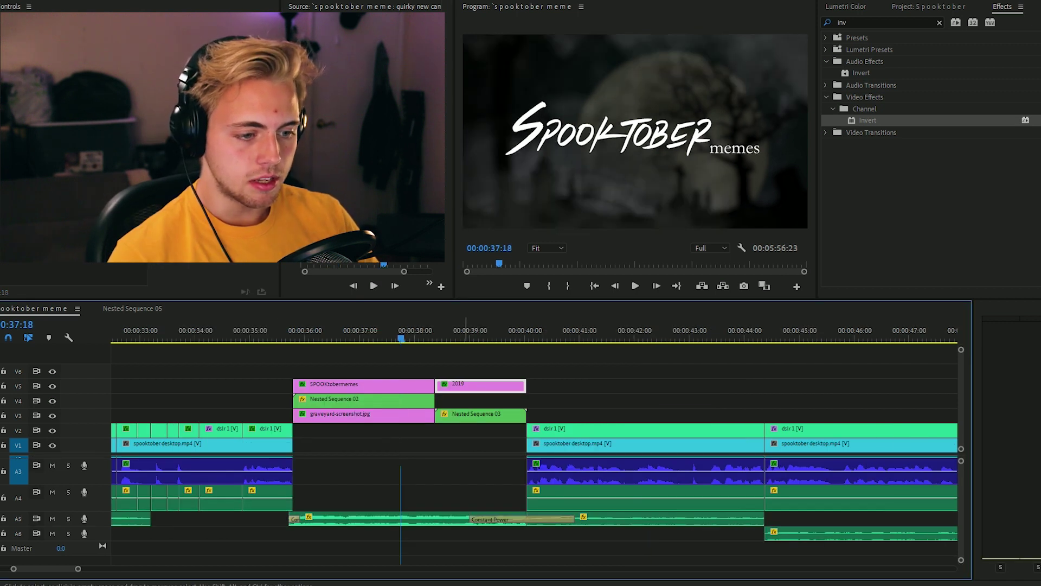
{"action": "key", "text": "shift+alt+Left"}
{"action": "key", "text": "shift+alt+Left"}
{"action": "key", "text": "shift+alt+Left"}
{"action": "key", "text": "Up"}
{"action": "key", "text": "space"}
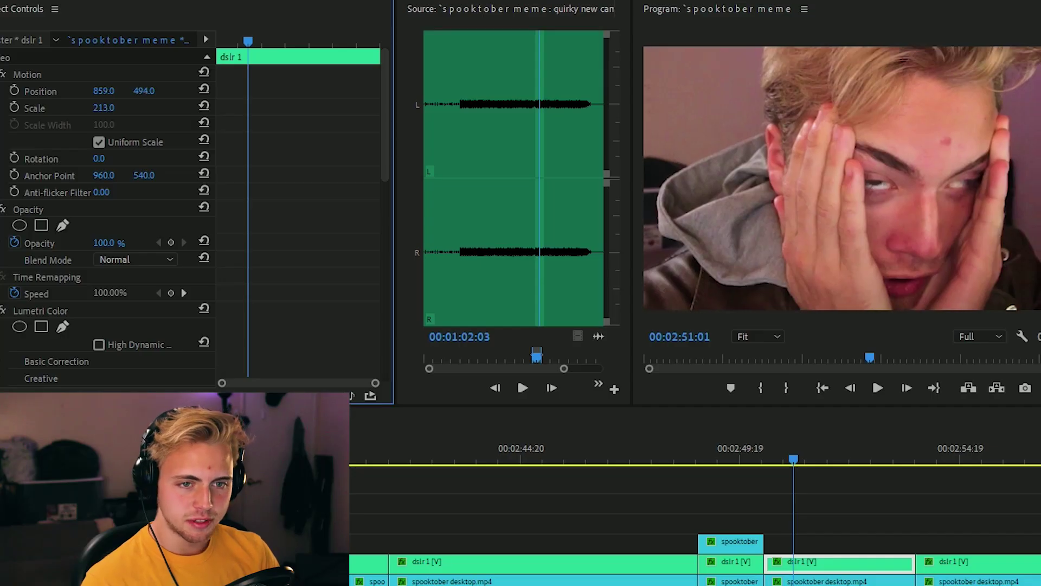
Step: Turn off Uniform Scale, widen the face clip to Scale Width 605, and keyframe it sliding left to Position X 498
{"action": "left_click", "coordinate": [98, 142]}
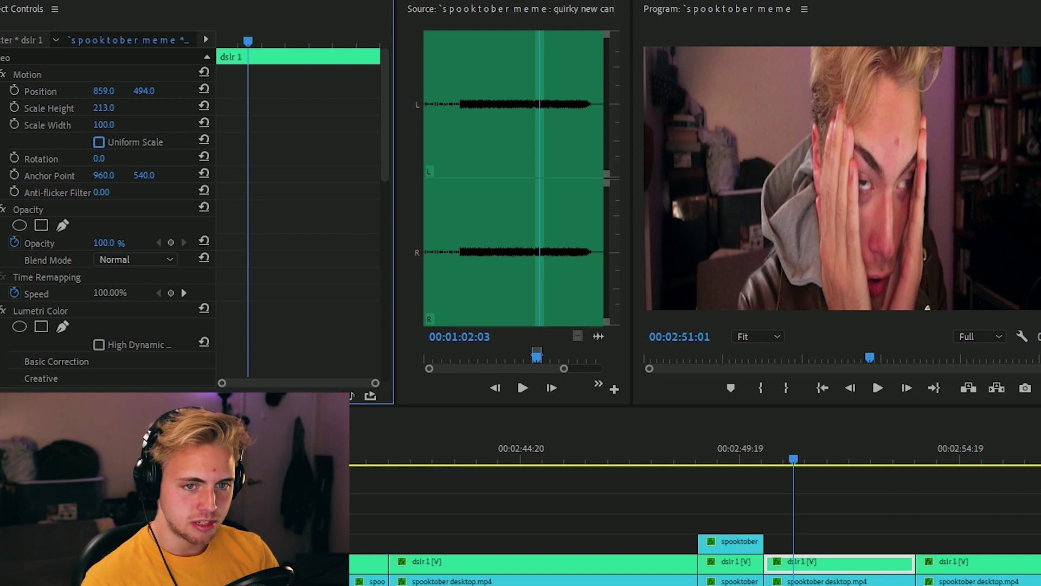
{"action": "left_click_drag", "start_coordinate": [104, 124], "coordinate": [188, 124]}
{"action": "left_click_drag", "start_coordinate": [104, 90], "coordinate": [43, 91]}
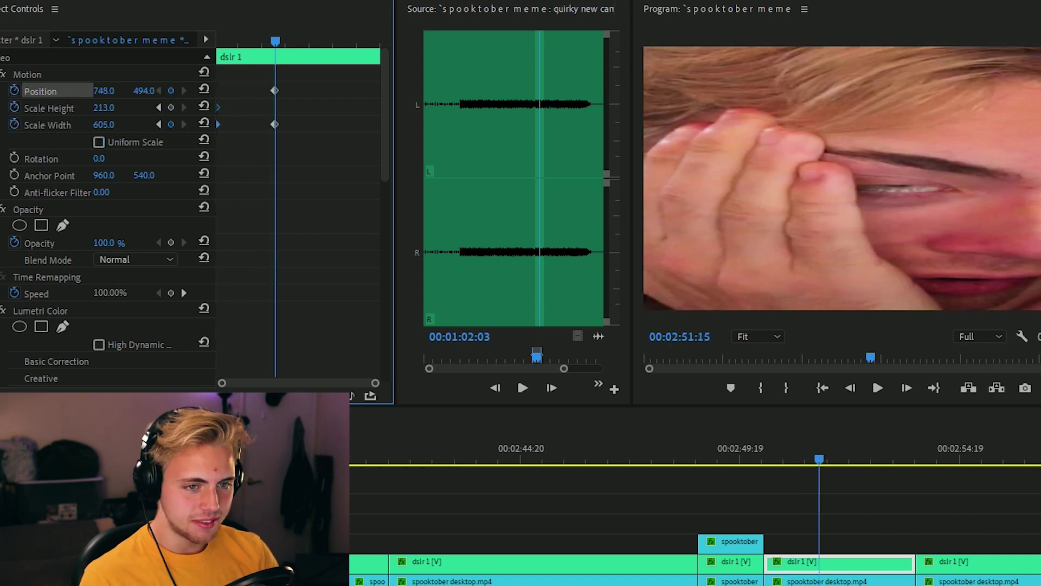
{"action": "left_click_drag", "start_coordinate": [10, 90], "coordinate": [0, 90]}
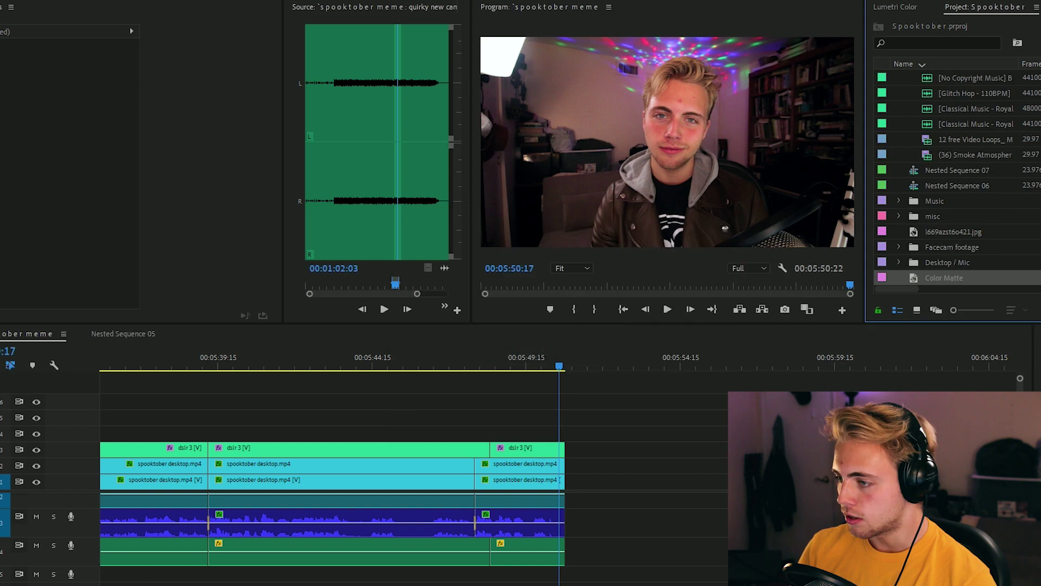
Step: Accept red FF0000 for the Color Matte and apply ProcAmp to it from an 'amp' effects search
{"action": "key", "text": "."}
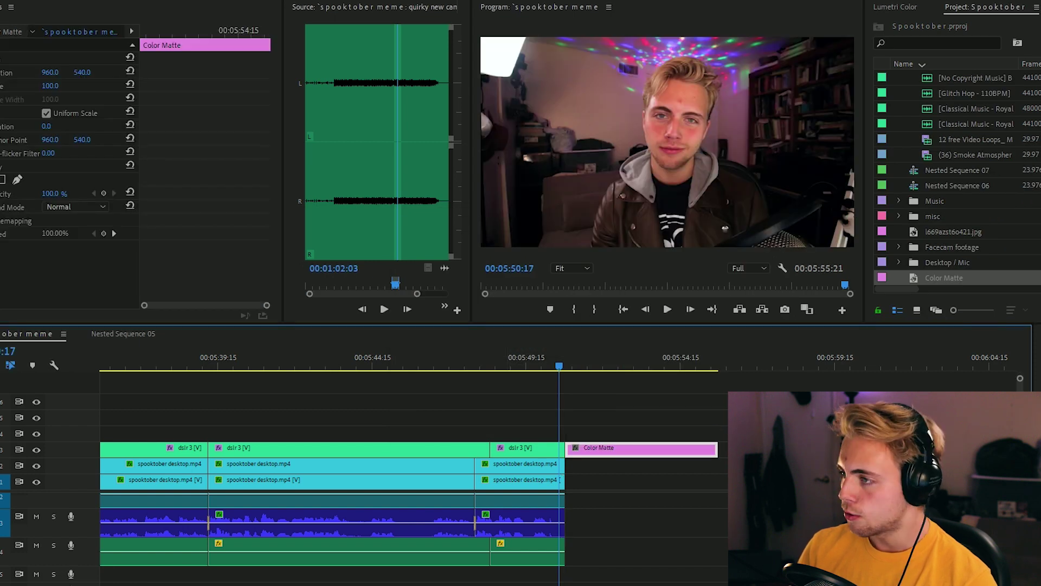
{"action": "key", "text": "shift+7"}
{"action": "type", "text": "a"}
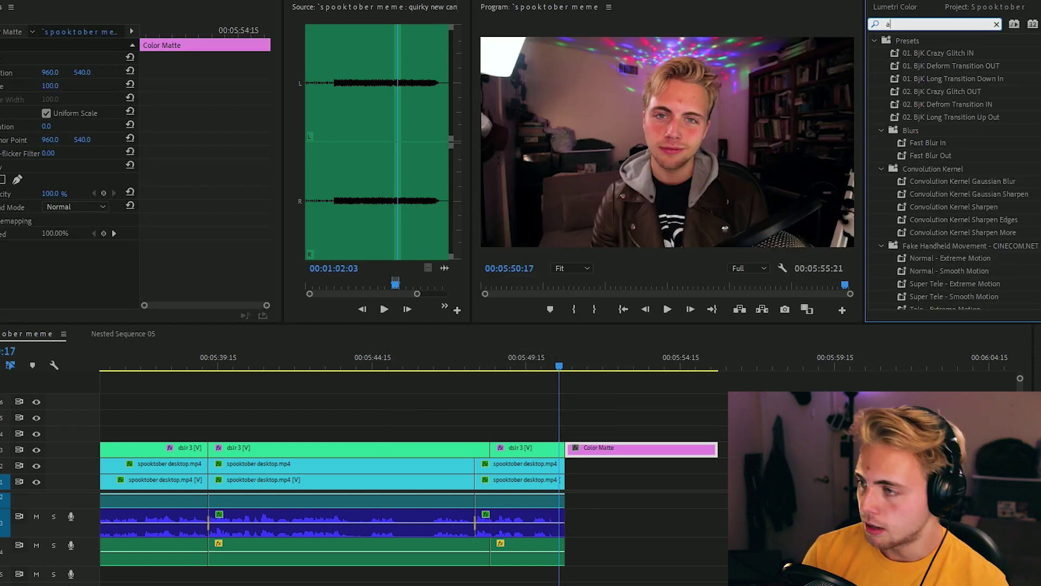
{"action": "type", "text": "mp"}
{"action": "key", "text": "Return"}
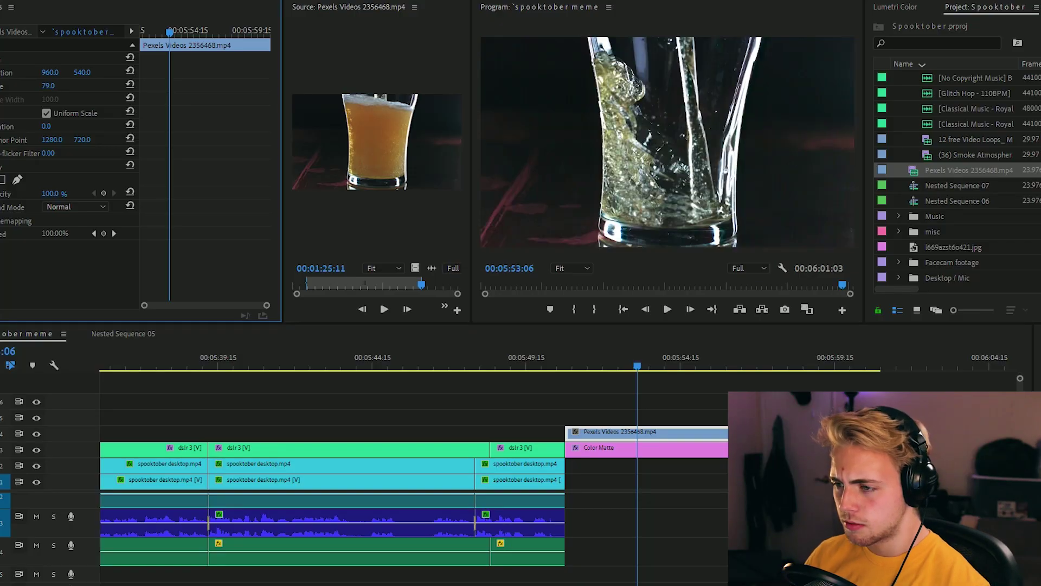
Step: Move the Pexels pouring-glass clip to V2 under the Color Matte, set a Subtract blend, and preview full screen
{"action": "left_click_drag", "start_coordinate": [47, 86], "coordinate": [48, 85]}
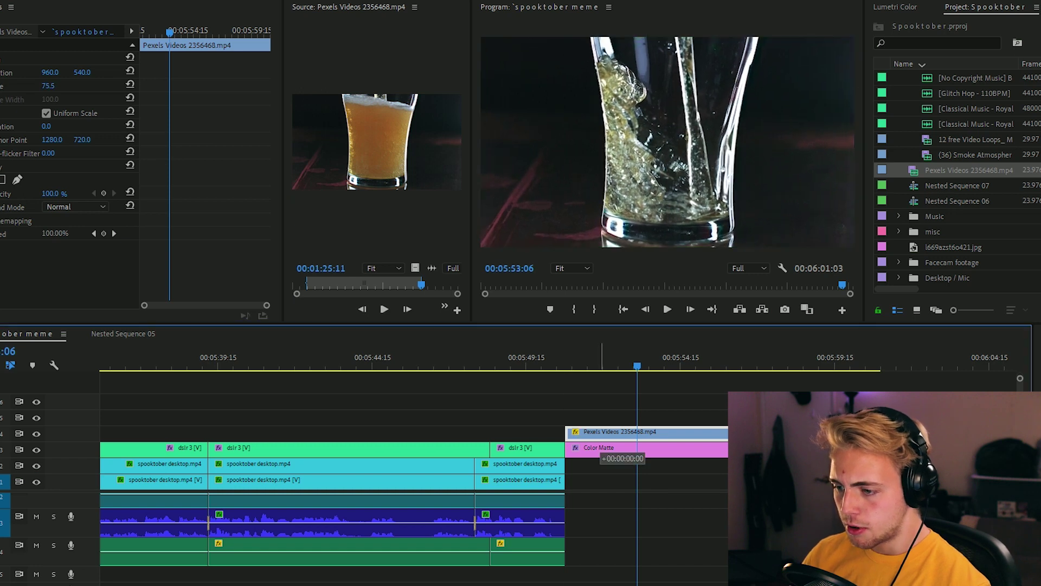
{"action": "left_click_drag", "start_coordinate": [620, 431], "coordinate": [620, 463]}
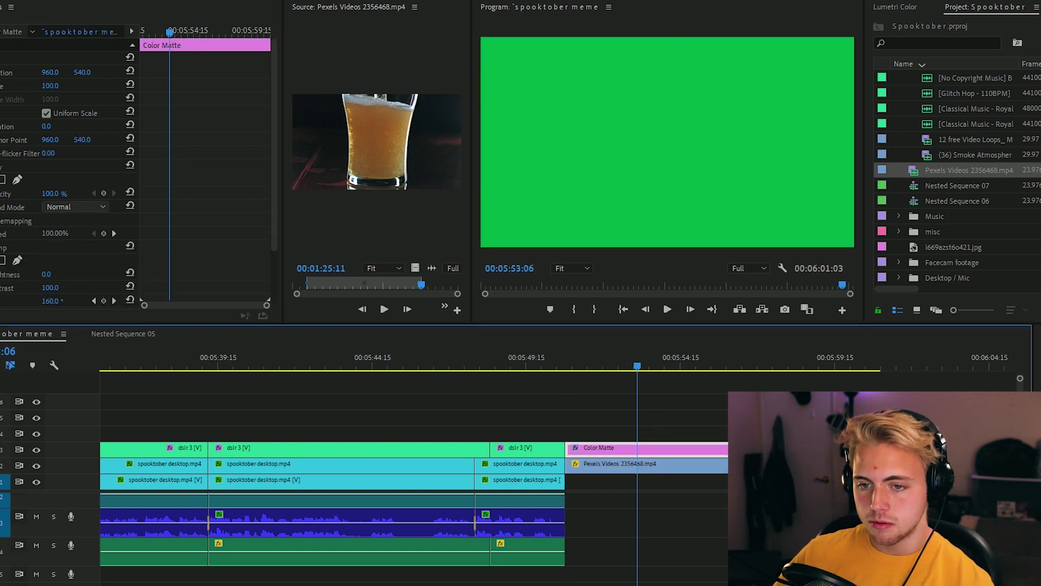
{"action": "left_click", "coordinate": [76, 206]}
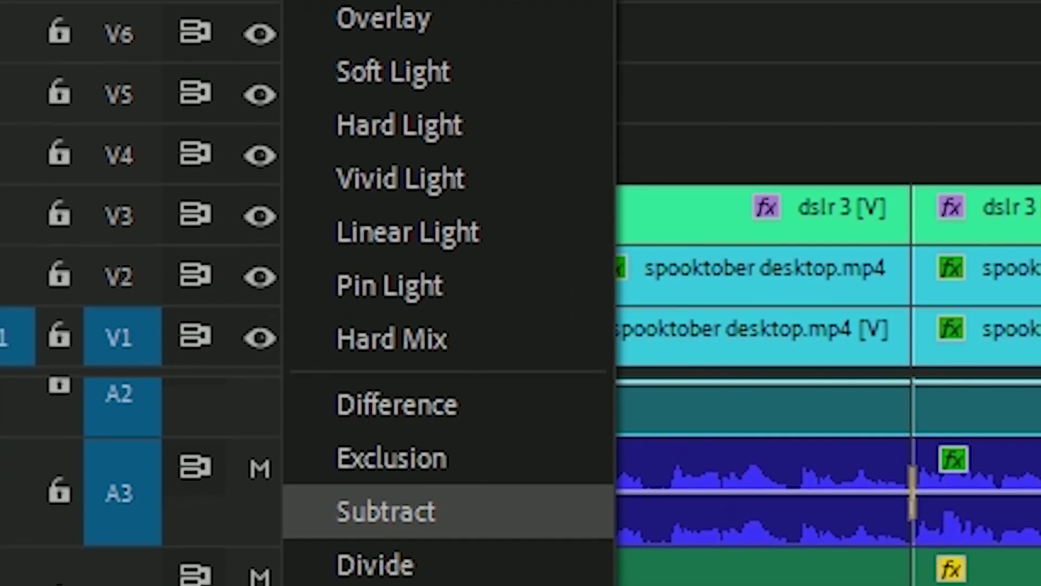
{"action": "key", "text": "grave"}
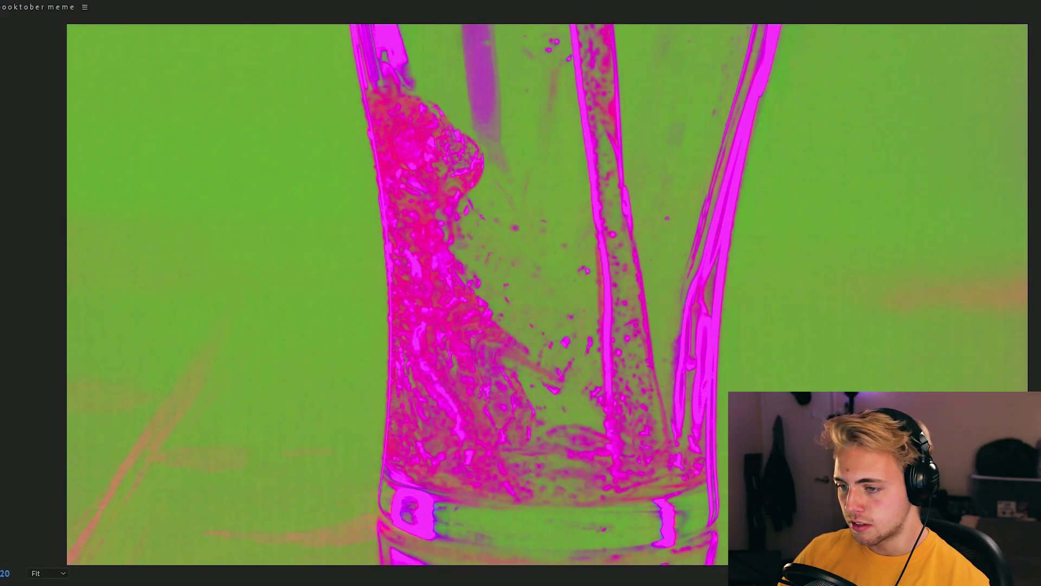
{"action": "key", "text": "grave"}
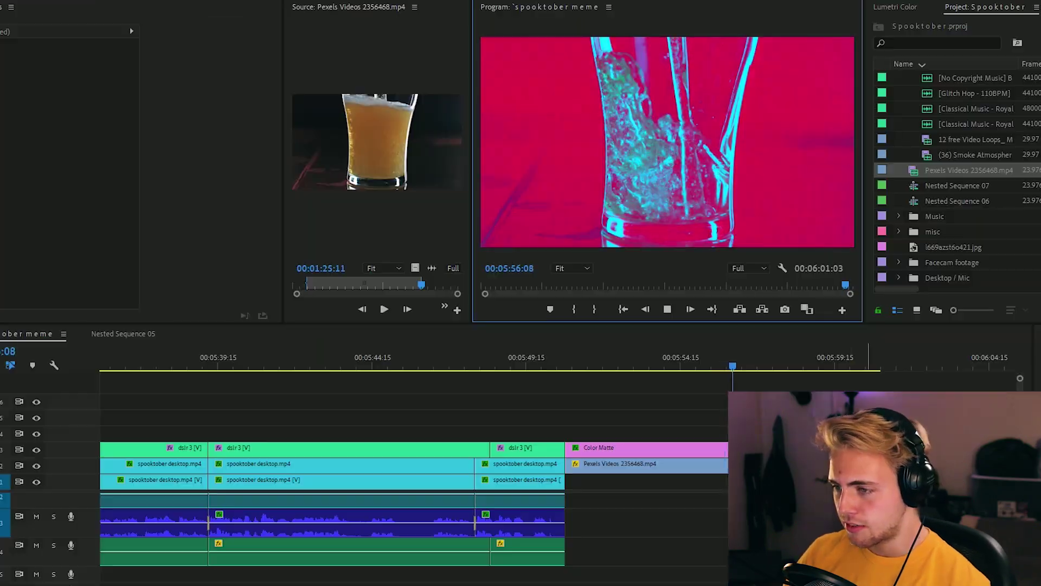